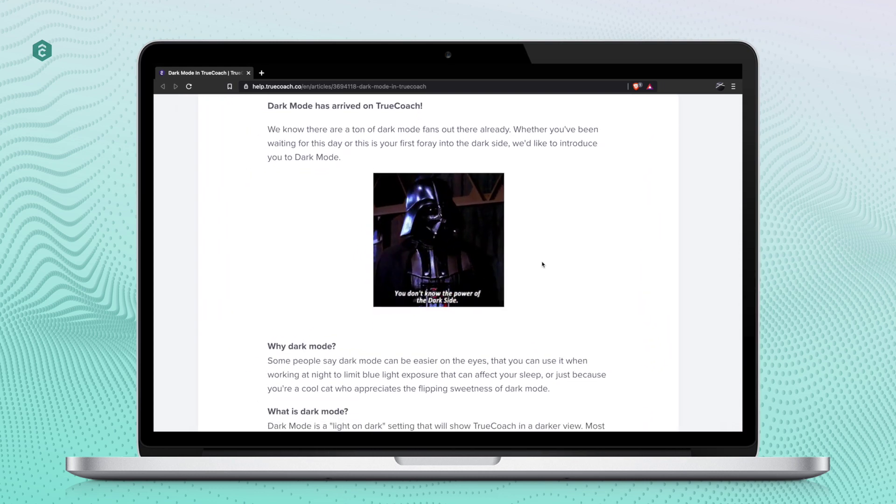
scroll(543, 264, "down", 1)
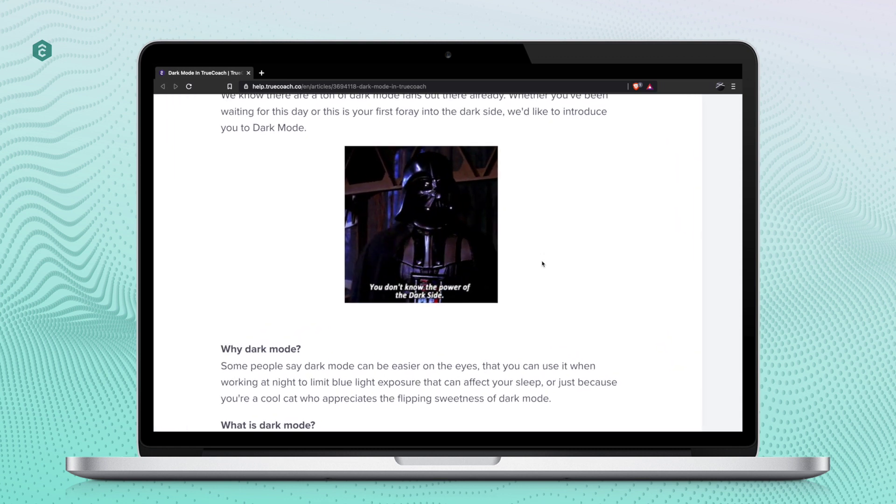
scroll(543, 265, "up", 3)
scroll(543, 265, "up", 2)
scroll(543, 264, "up", 2)
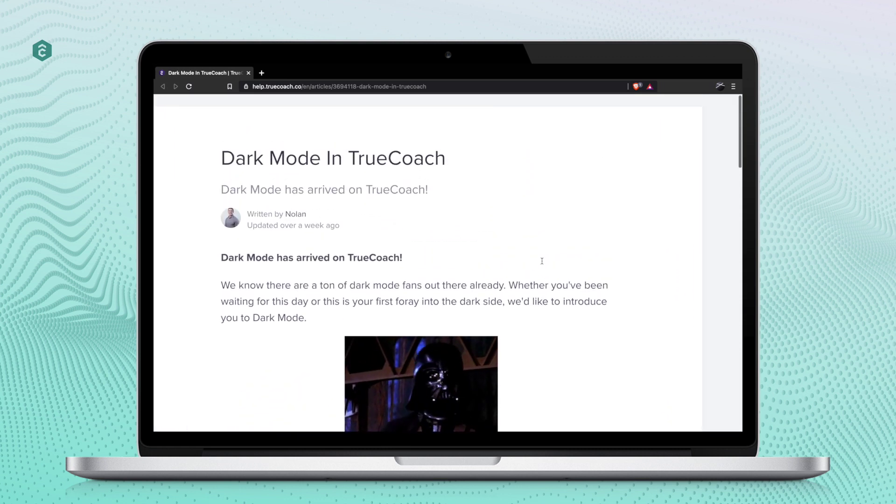
scroll(543, 265, "down", 1)
scroll(542, 265, "down", 1)
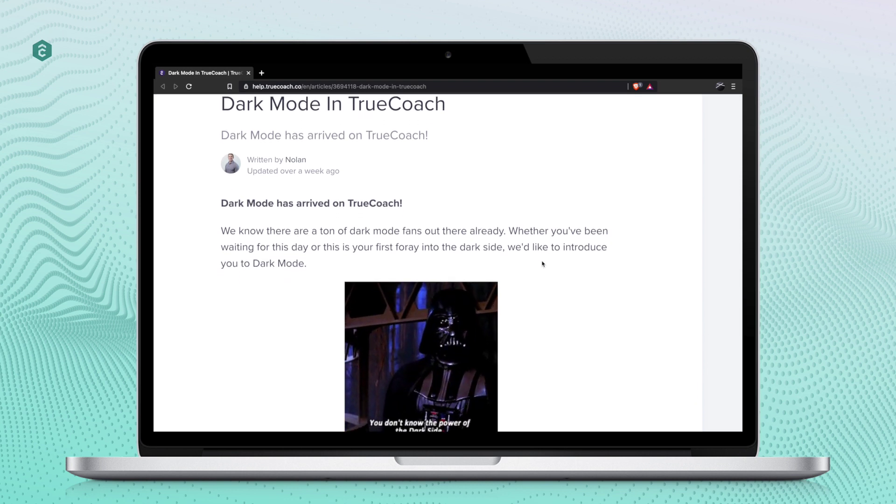
scroll(543, 264, "down", 1)
scroll(542, 265, "down", 1)
scroll(543, 265, "down", 1)
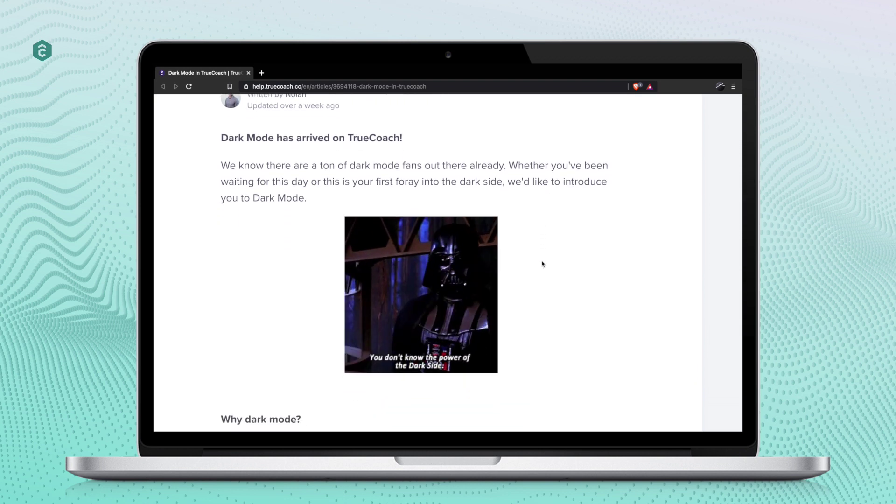
scroll(542, 265, "down", 1)
scroll(542, 265, "down", 1)
scroll(543, 265, "down", 1)
scroll(543, 265, "down", 1)
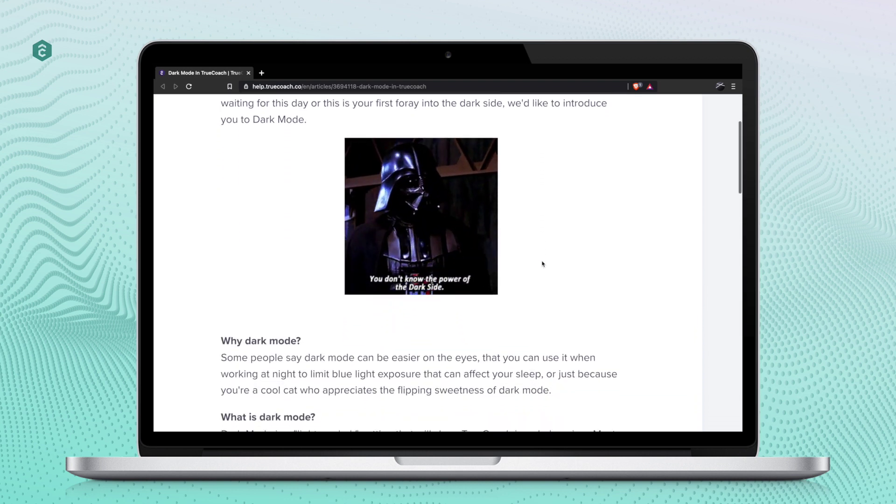
scroll(542, 265, "down", 1)
scroll(542, 264, "down", 1)
scroll(543, 265, "down", 1)
scroll(542, 265, "down", 1)
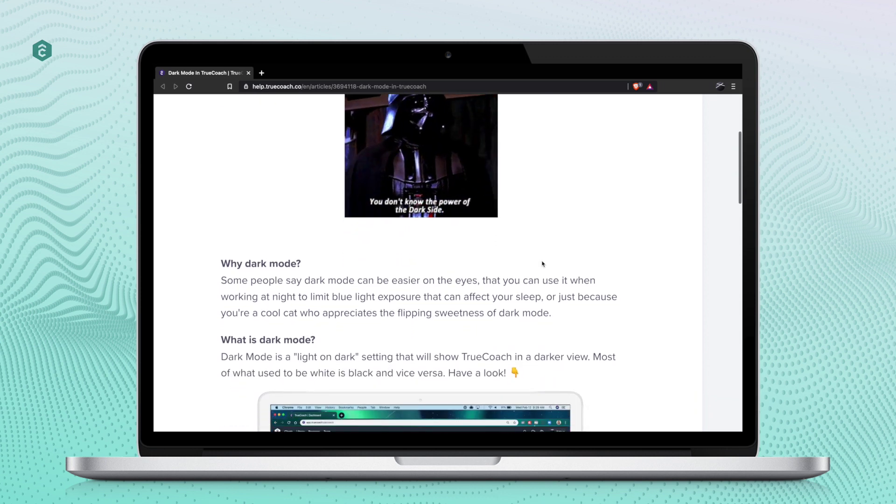
scroll(543, 265, "down", 1)
scroll(543, 264, "down", 1)
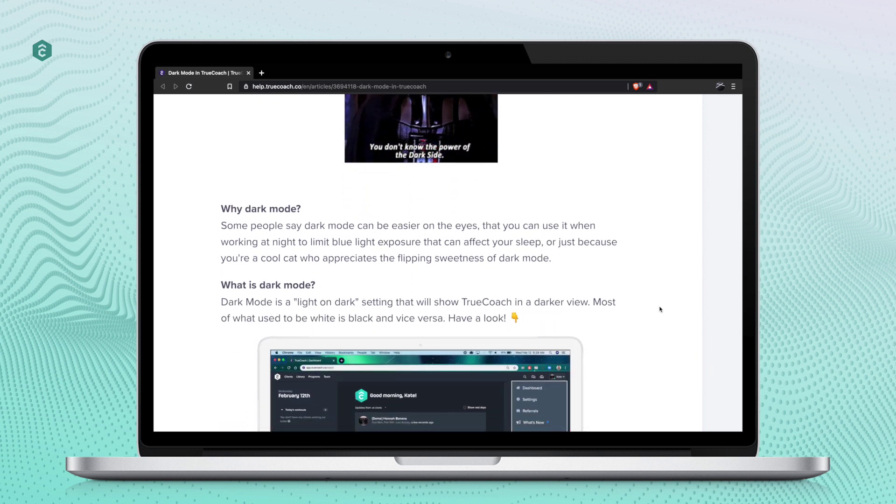
scroll(660, 309, "down", 1)
scroll(661, 309, "down", 1)
scroll(660, 309, "down", 1)
scroll(661, 309, "down", 1)
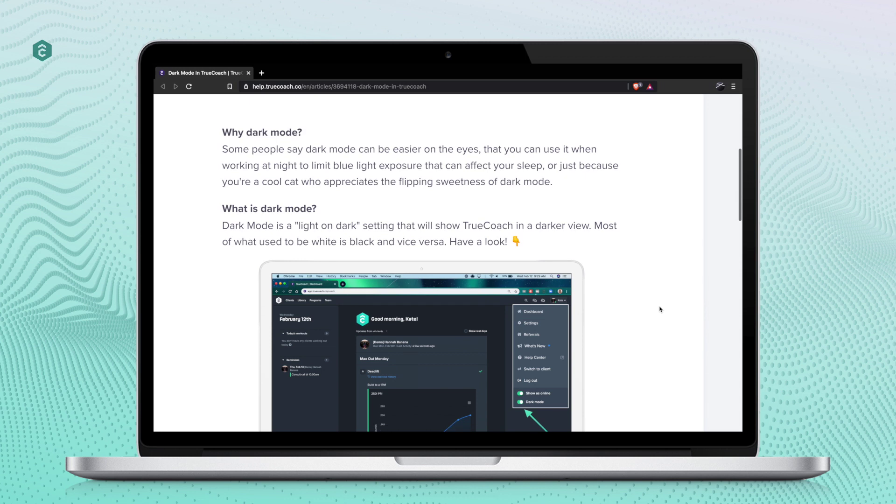
scroll(660, 309, "down", 1)
scroll(660, 309, "down", 1)
scroll(660, 309, "down", 1)
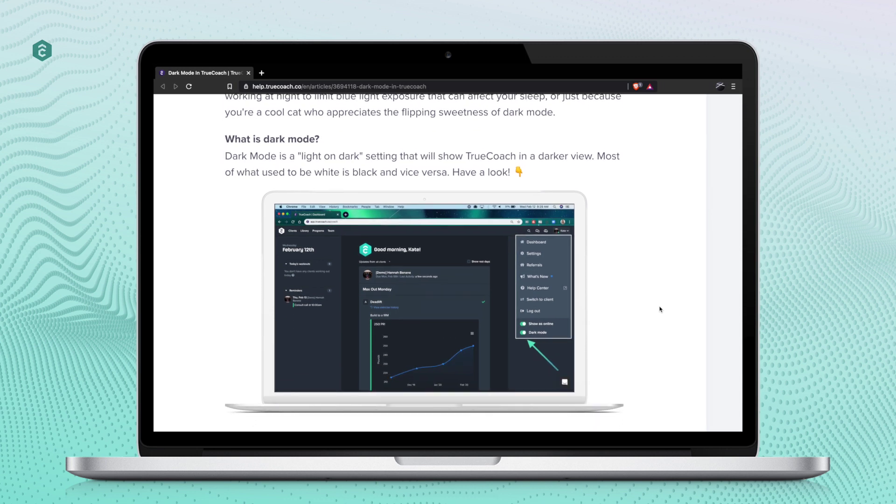
scroll(660, 309, "down", 1)
scroll(660, 309, "down", 1)
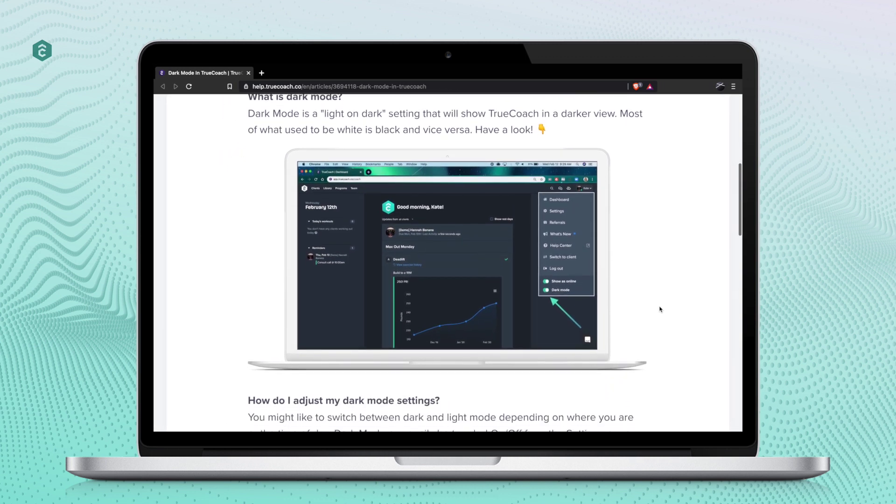
scroll(669, 316, "down", 1)
scroll(669, 316, "down", 1)
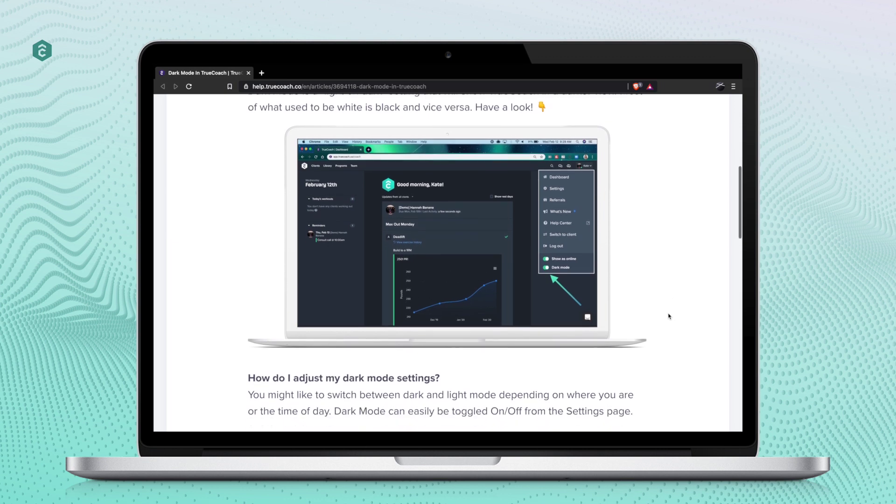
scroll(669, 315, "down", 1)
scroll(669, 316, "down", 1)
scroll(669, 316, "down", 1)
scroll(669, 315, "down", 1)
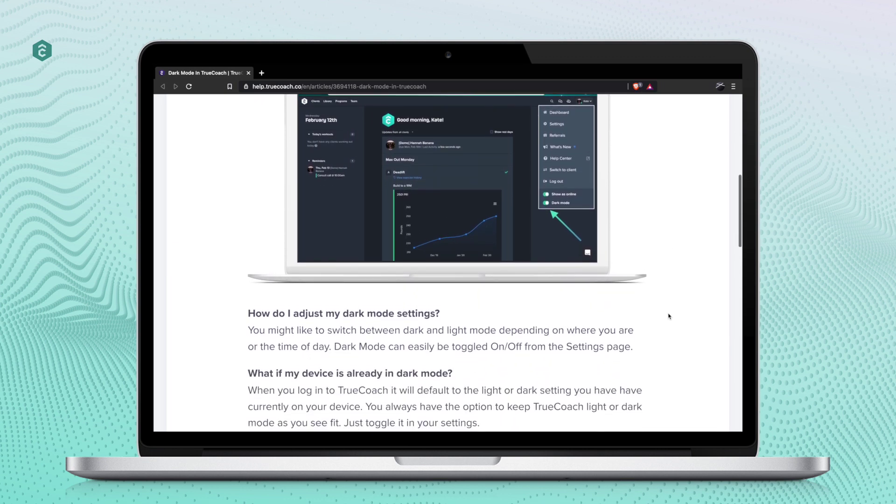
scroll(668, 316, "down", 1)
scroll(669, 316, "down", 1)
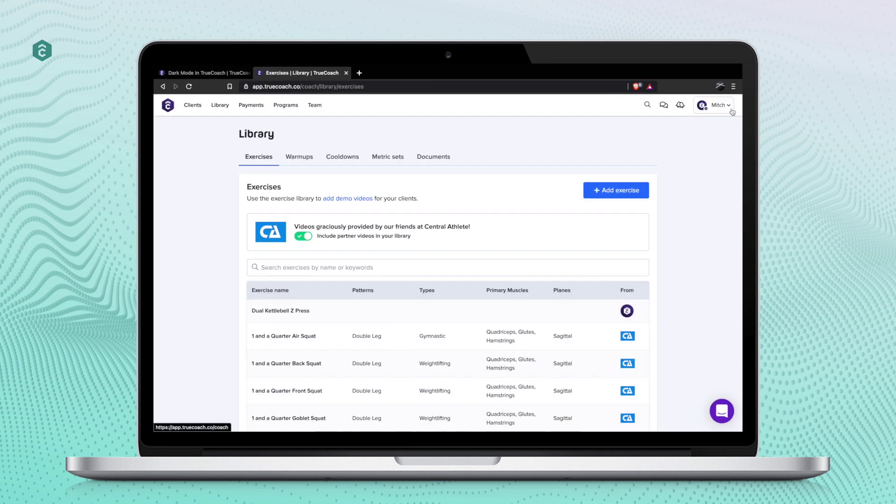
- Turn on Dark mode from the Mitch profile menu so the Exercises library shows dark
left_click(728, 108)
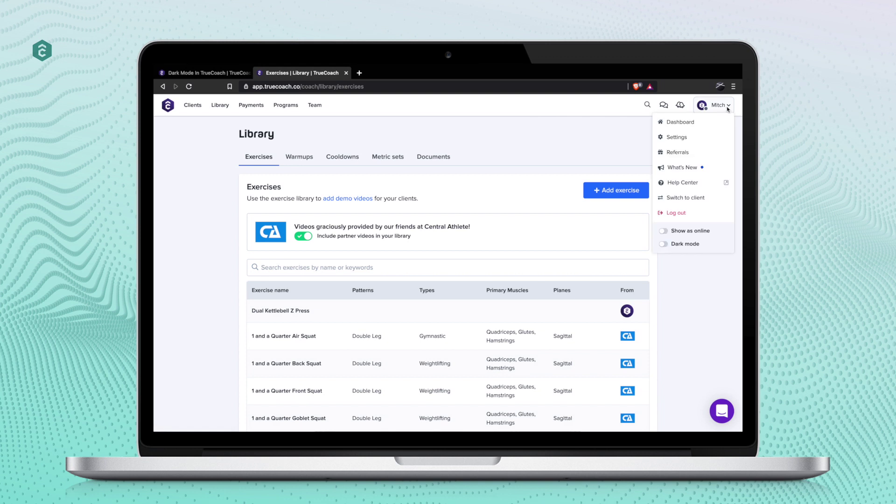
left_click(664, 246)
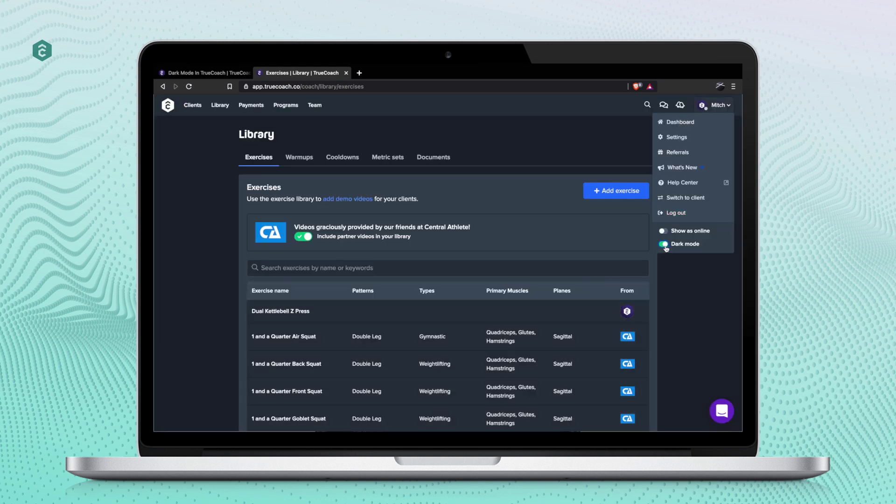
left_click(685, 277)
scroll(688, 316, "down", 4)
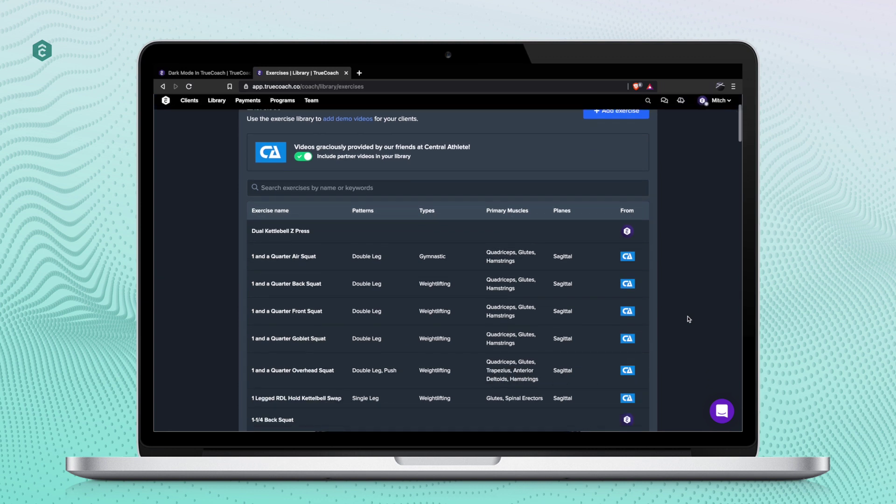
scroll(688, 316, "down", 3)
scroll(688, 316, "down", 2)
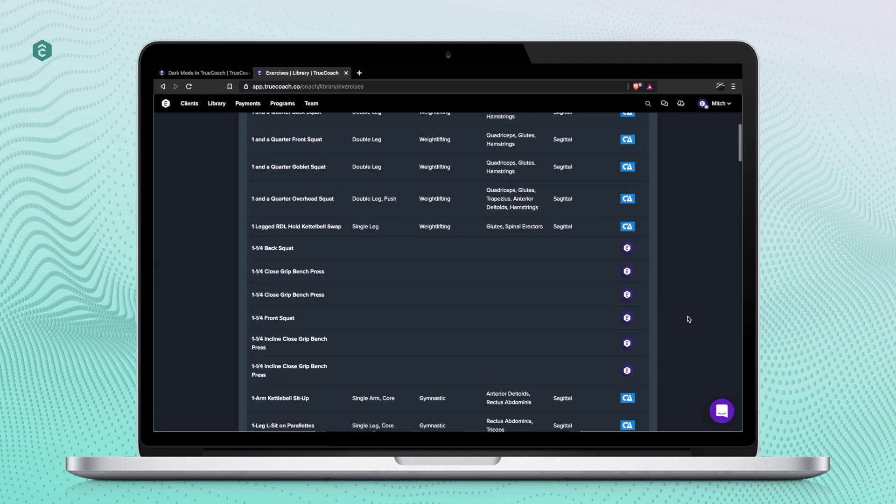
scroll(689, 316, "up", 4)
scroll(688, 315, "up", 5)
scroll(688, 315, "up", 3)
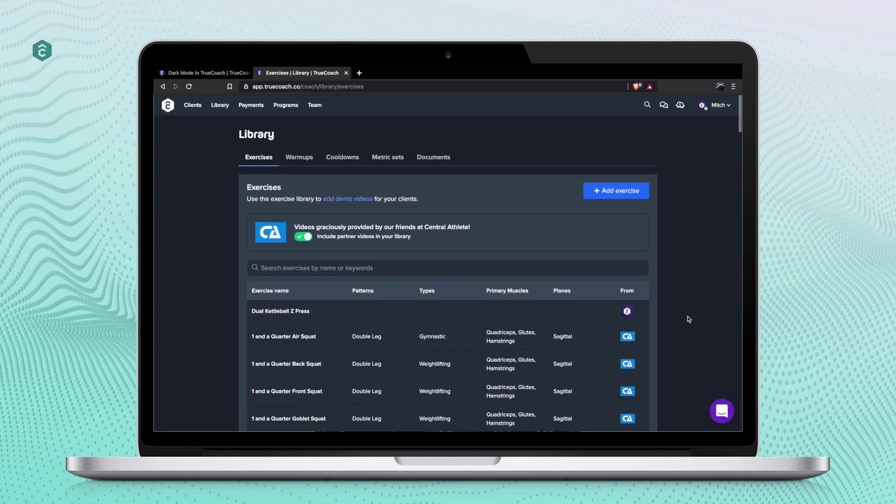
- Switch Dark mode off in the Mitch profile menu, then back on
left_click(714, 107)
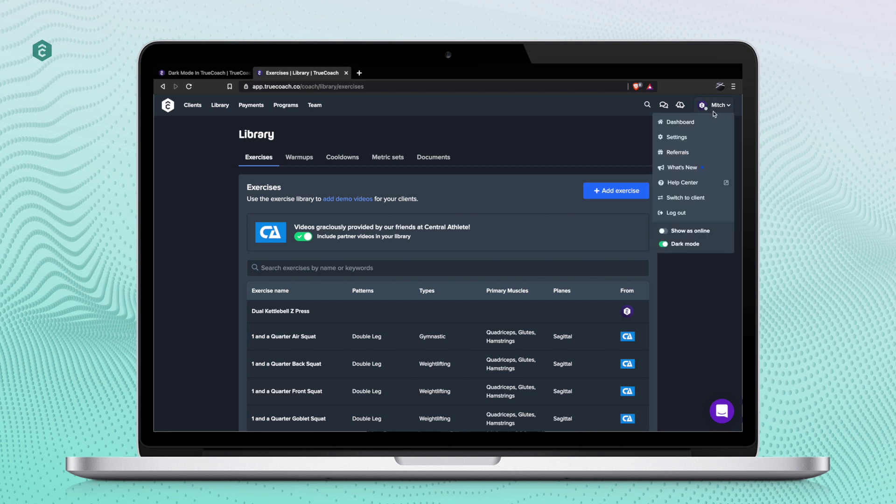
left_click(665, 244)
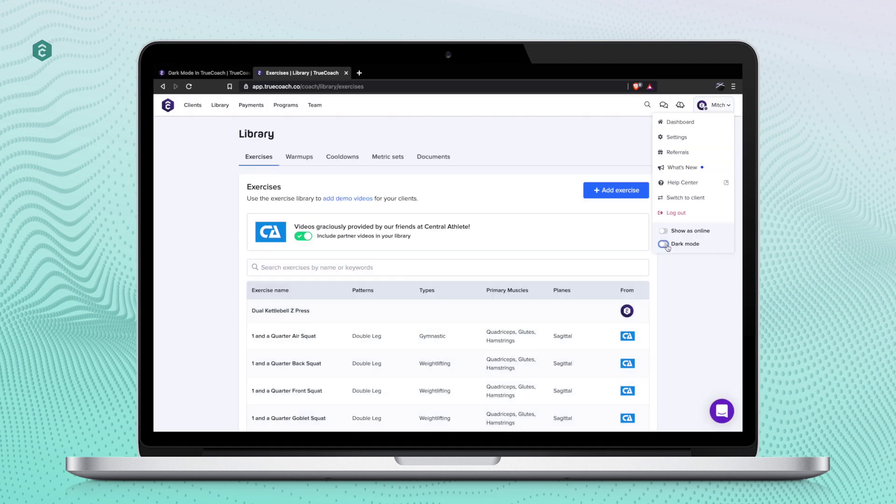
left_click(663, 244)
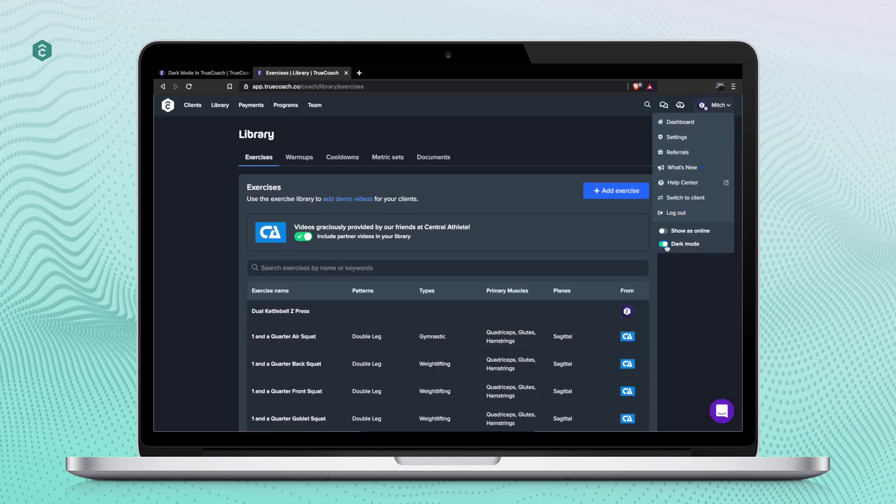